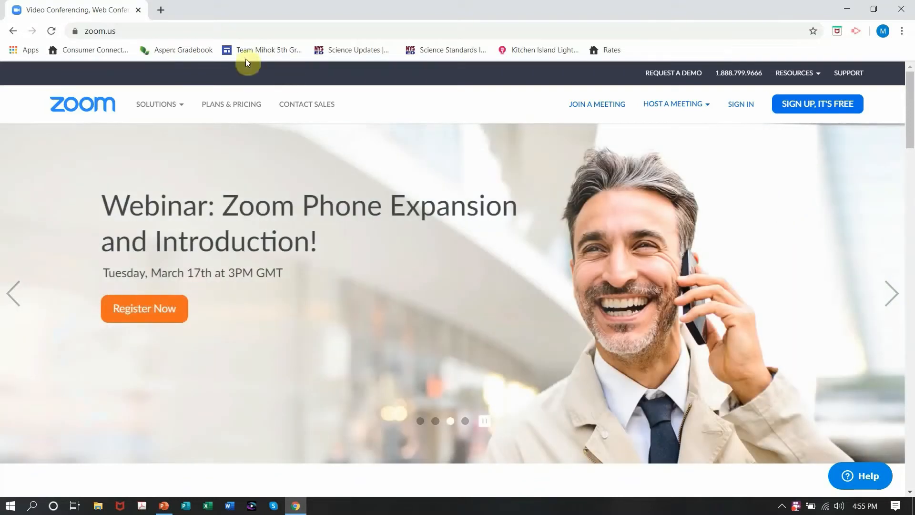
Step: Sign up for a free Zoom account on zoom.us with the work email address
left_click(116, 31)
left_click_drag(115, 31, 79, 31)
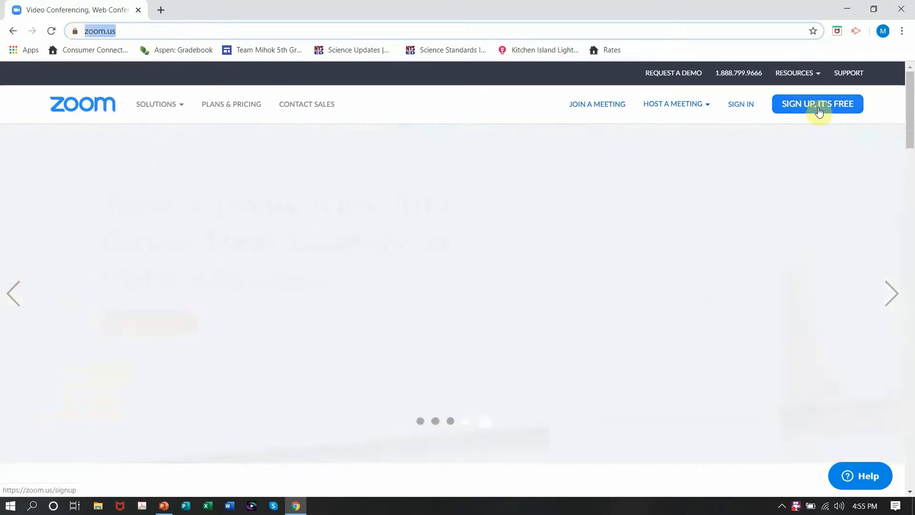
left_click(818, 111)
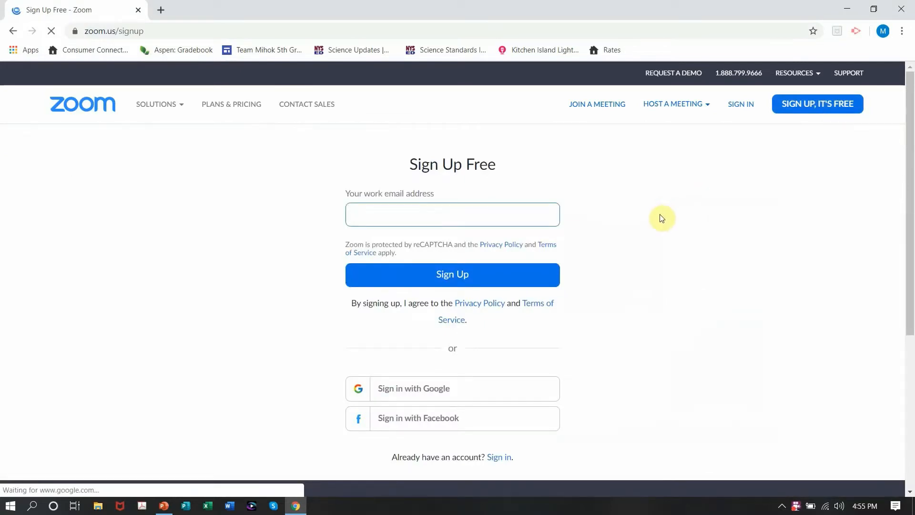
left_click(509, 215)
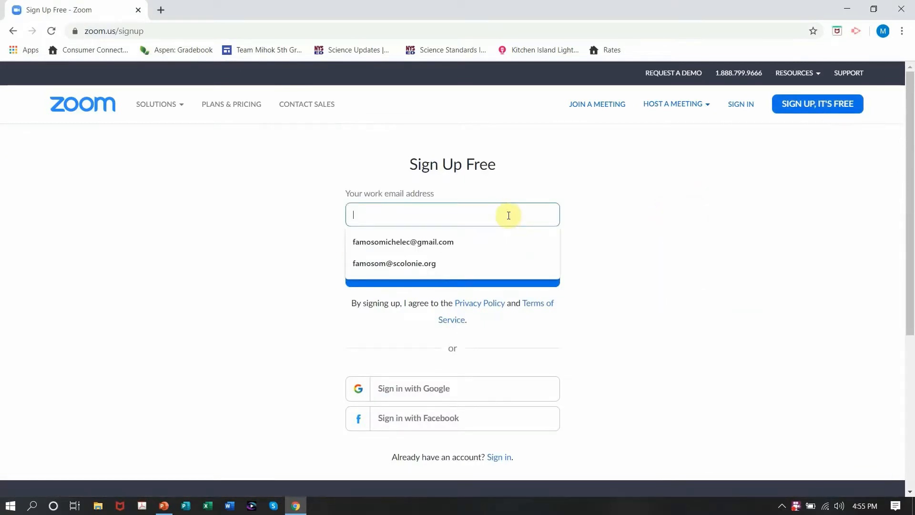
left_click(459, 265)
left_click(464, 279)
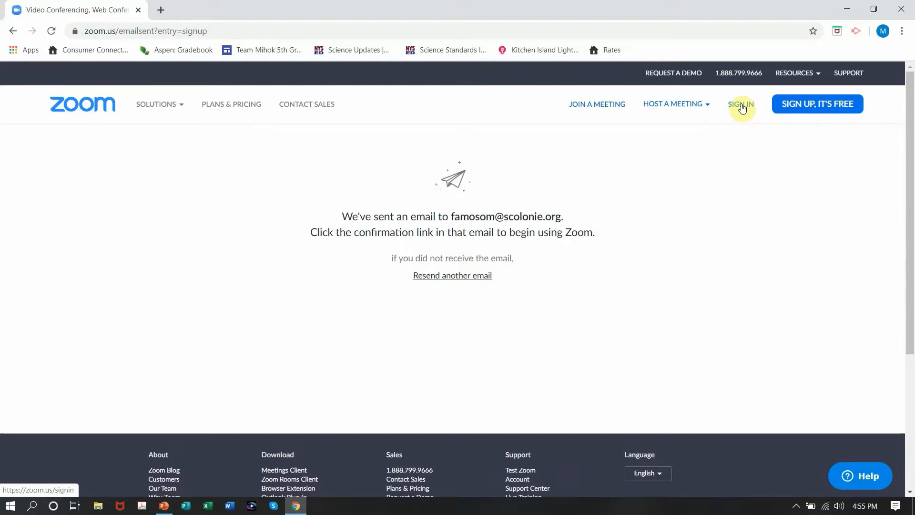
Step: Sign in to the account with the prefilled credentials and open the list of upcoming meetings
left_click(741, 105)
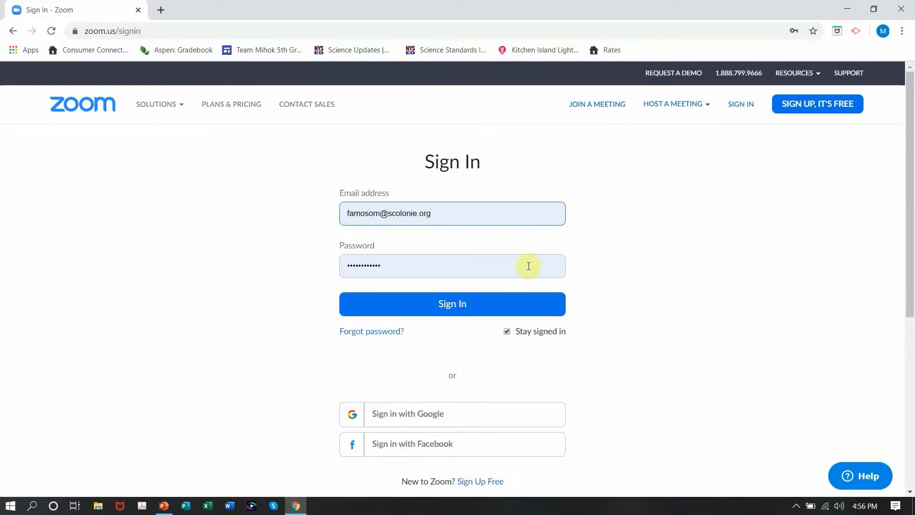
left_click(512, 309)
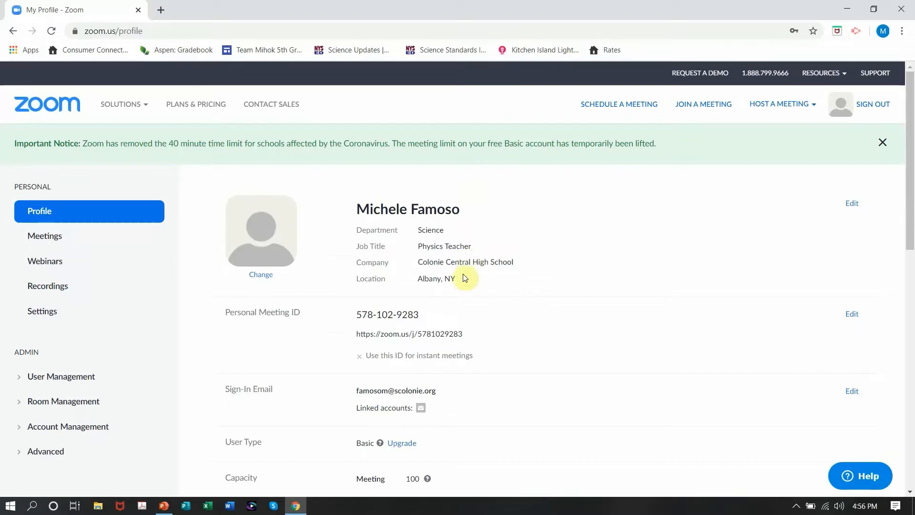
left_click(52, 237)
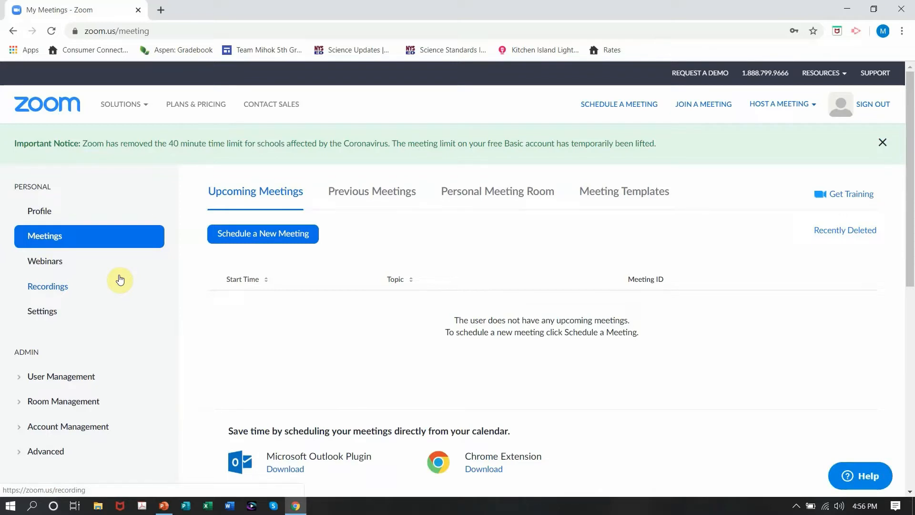
Step: Start scheduling a new meeting with the topic "Test Meeting", leaving the description empty
left_click(261, 242)
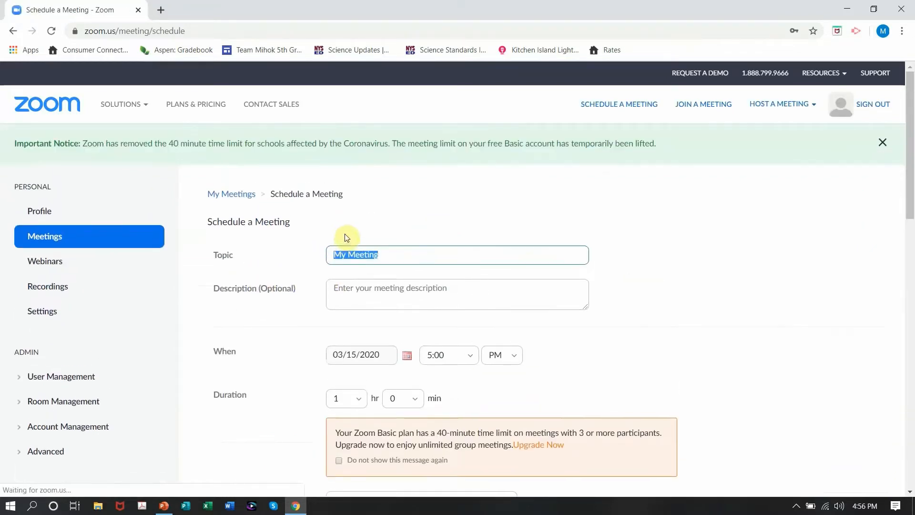
type("Test")
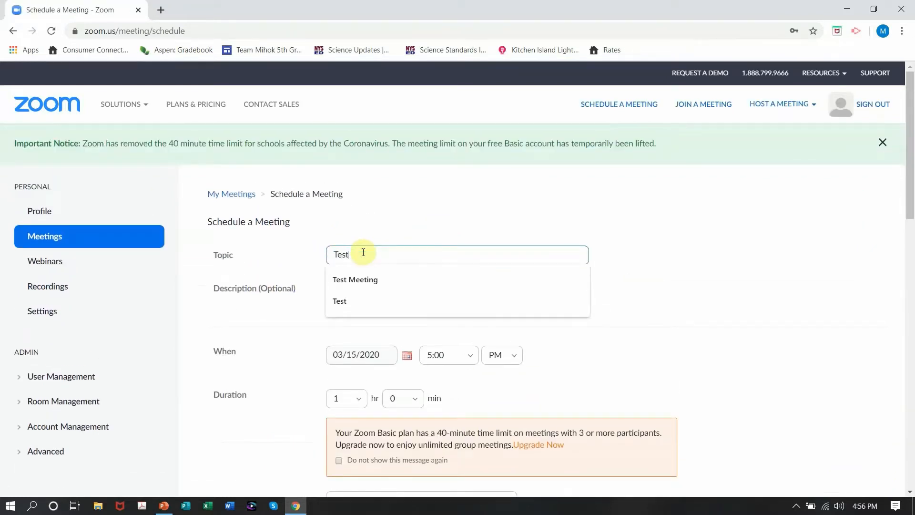
type(" Meeting")
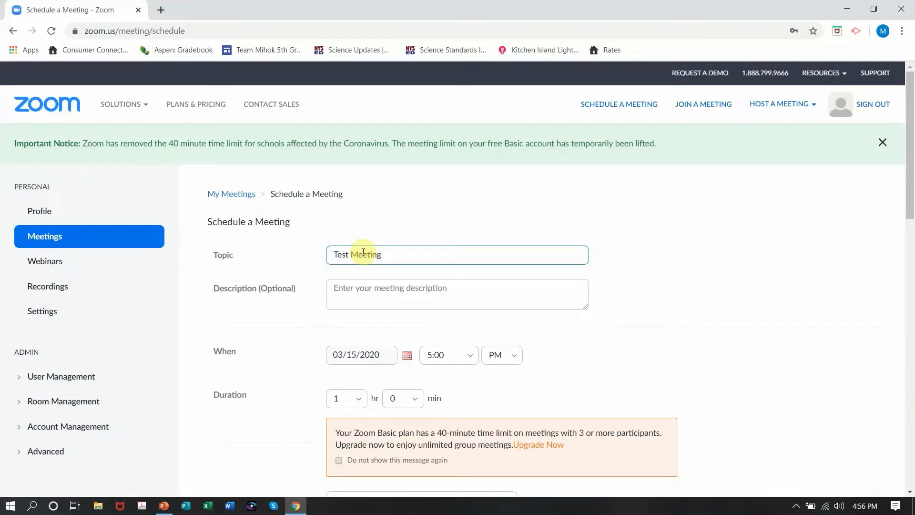
left_click(387, 299)
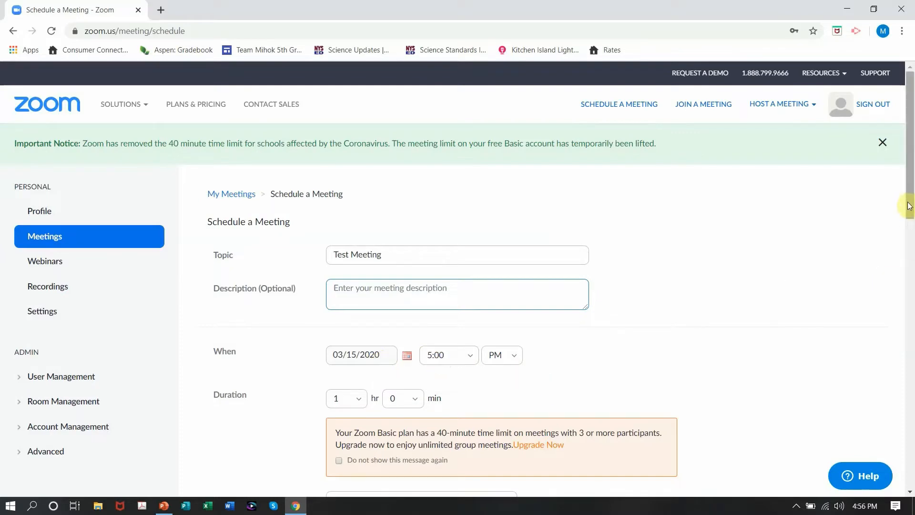
Step: Turn on video for both the host and the participants in the meeting settings
left_click_drag(909, 214, 911, 274)
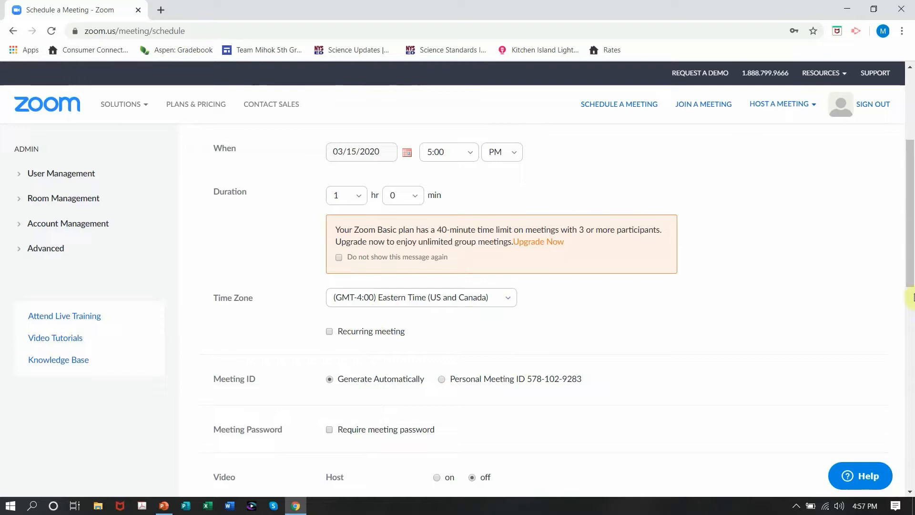
left_click_drag(911, 277, 911, 336)
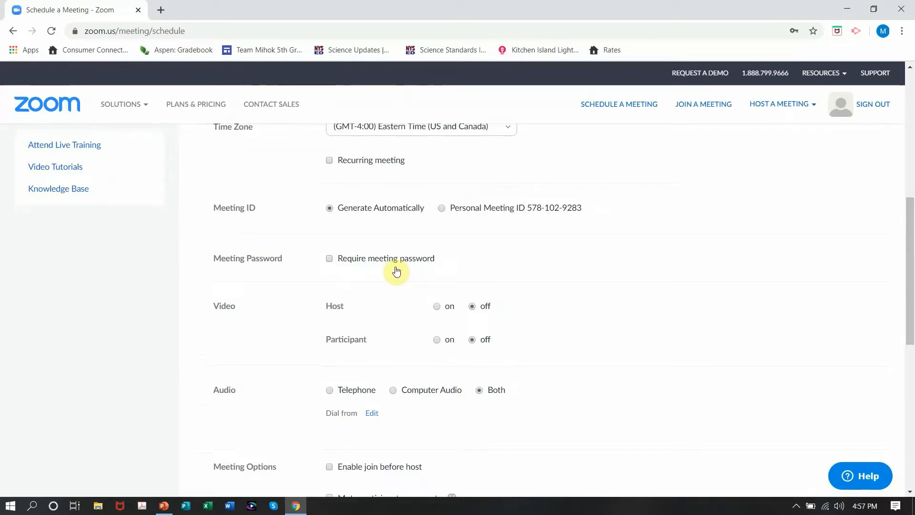
left_click(437, 307)
left_click(437, 339)
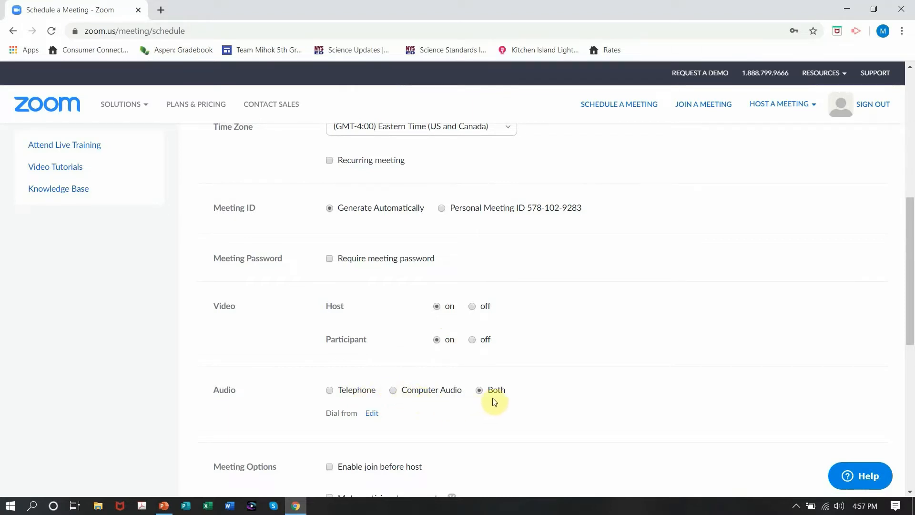
Step: Enable joining before the host in the meeting options and save the scheduled meeting
left_click_drag(910, 328, 909, 405)
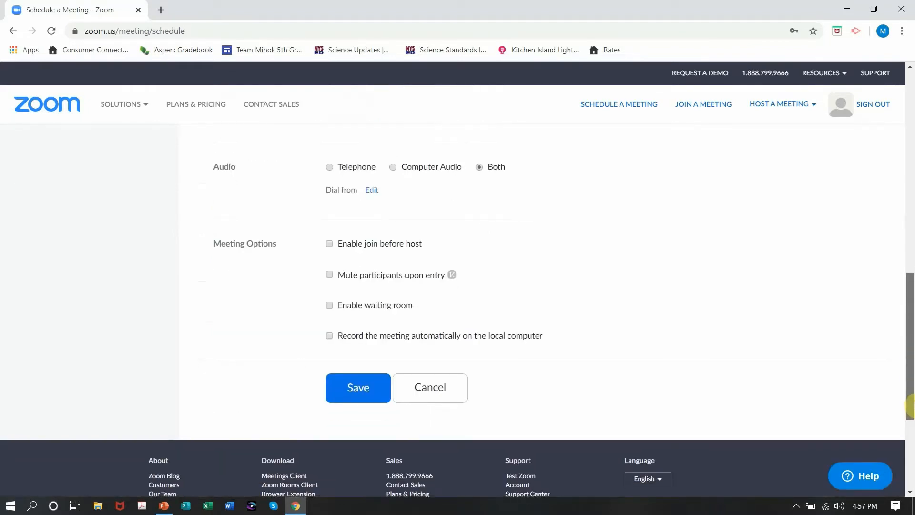
left_click(357, 244)
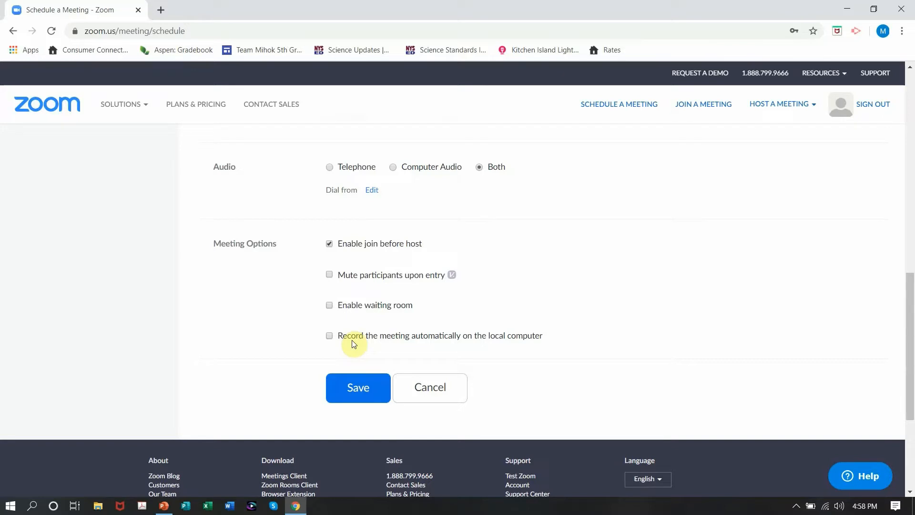
left_click(358, 388)
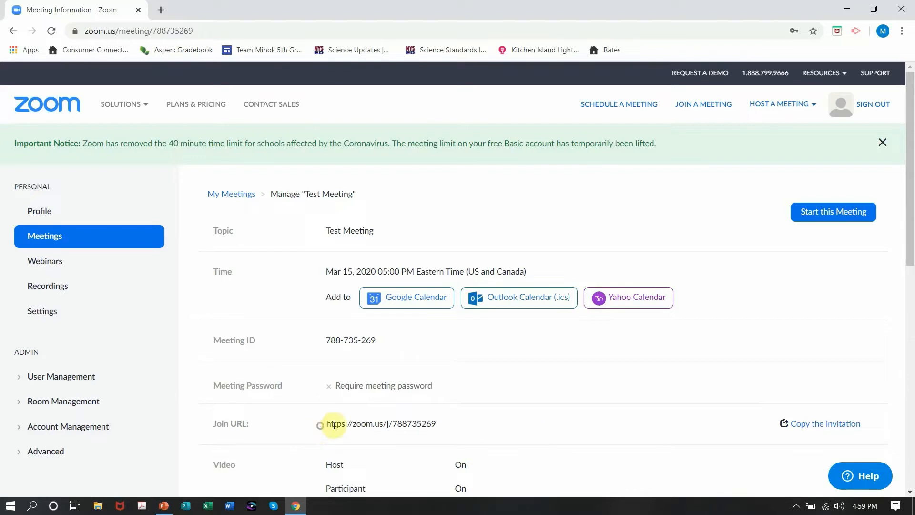
Step: Highlight the meeting's join URL and copy the full meeting invitation to the clipboard
left_click_drag(322, 424, 434, 423)
triple_click(434, 423)
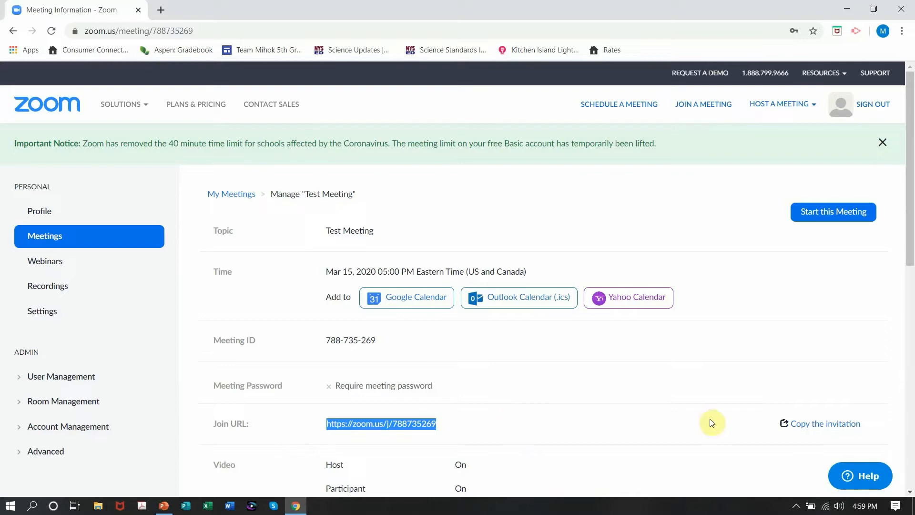
left_click(831, 425)
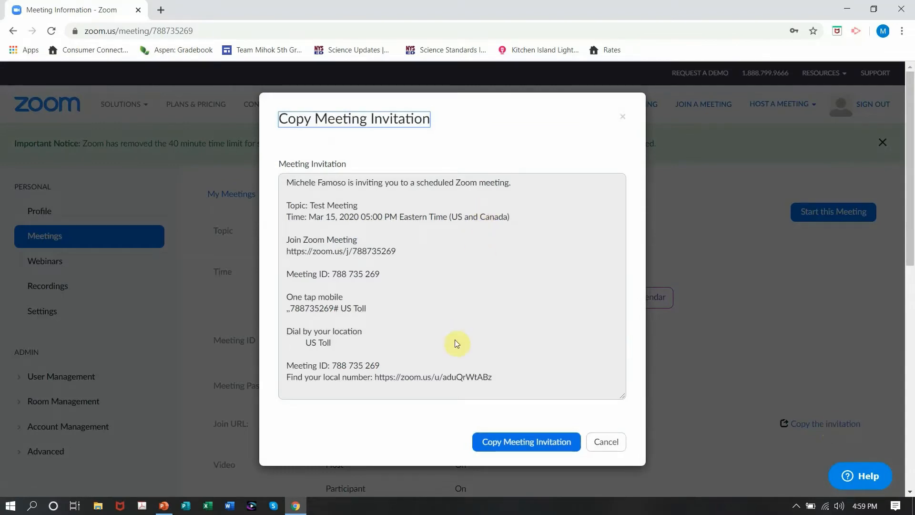
left_click(511, 447)
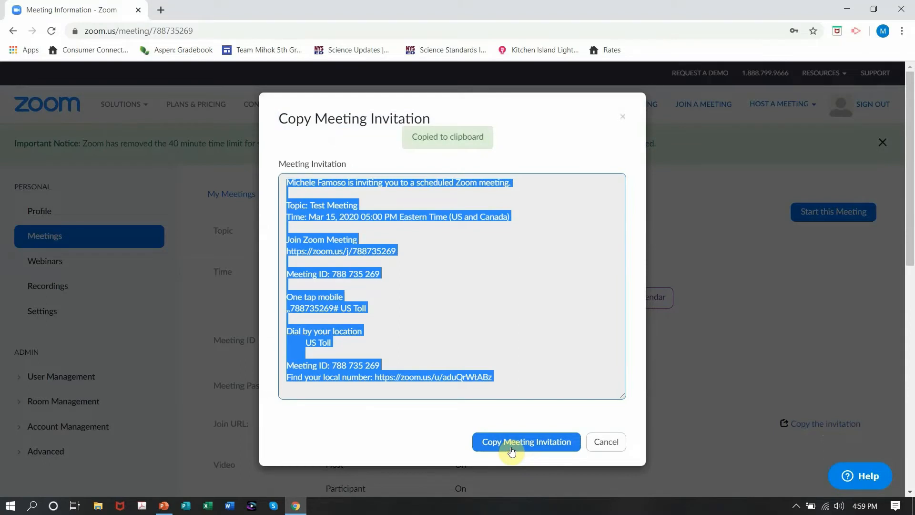
left_click(533, 234)
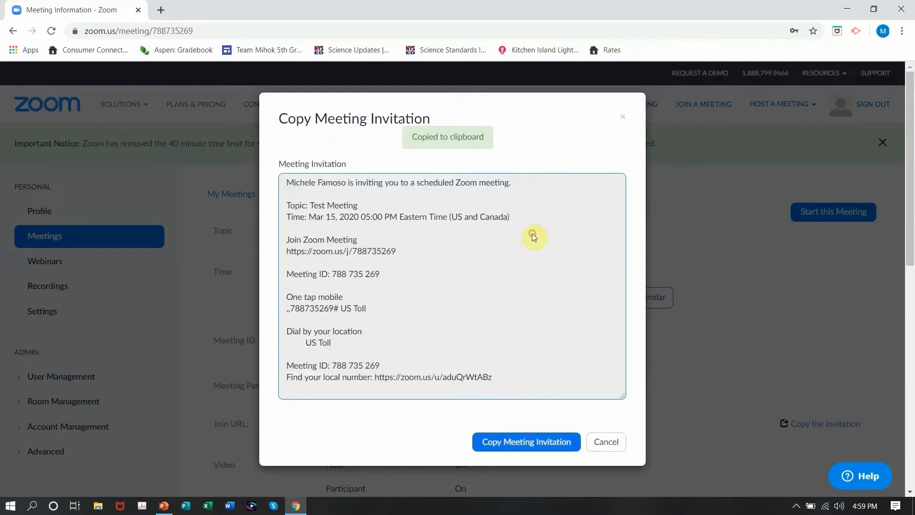
Step: Highlight only the join link within the invitation text and close the invitation dialog
left_click(285, 253)
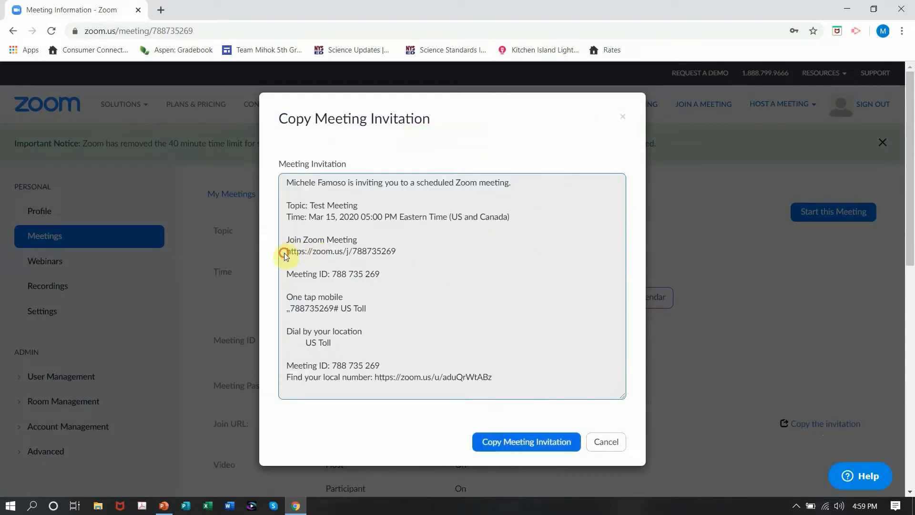
left_click_drag(299, 253, 388, 254)
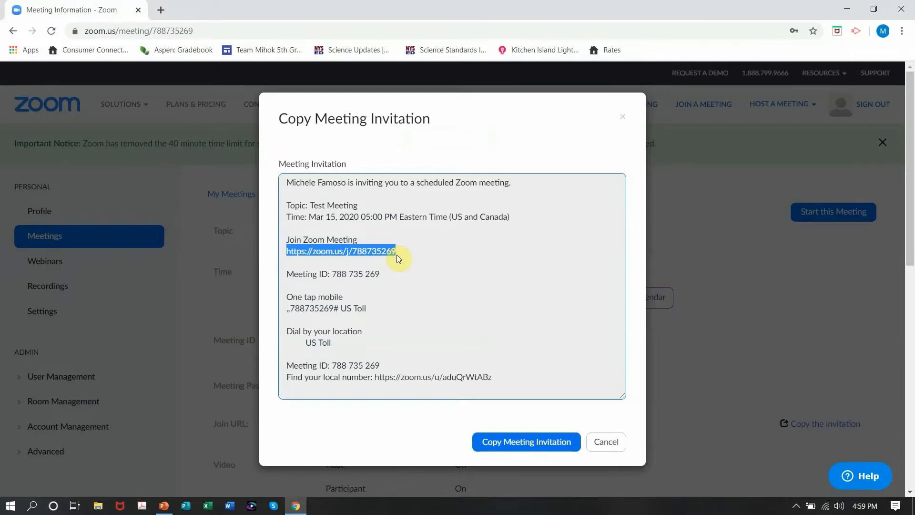
left_click(608, 441)
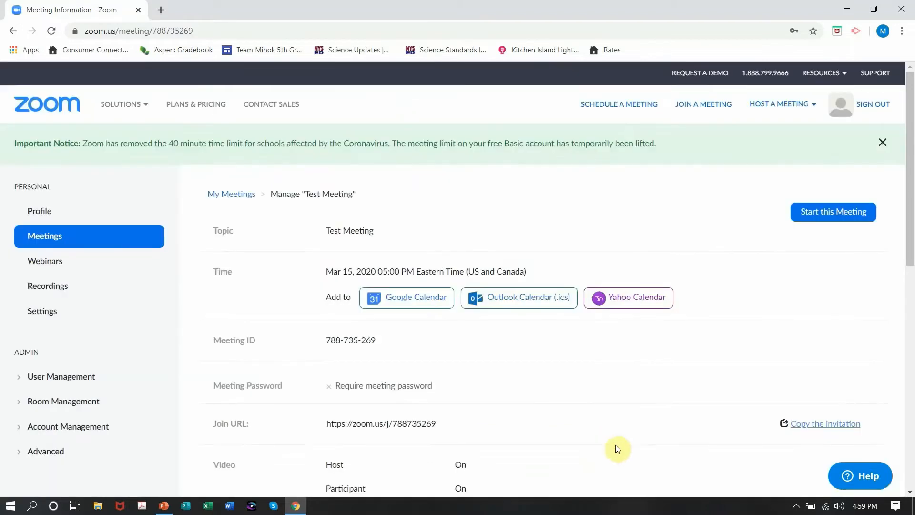
Step: Start the scheduled meeting in the Zoom Meetings desktop app, maximize its window and join with computer audio
left_click(847, 220)
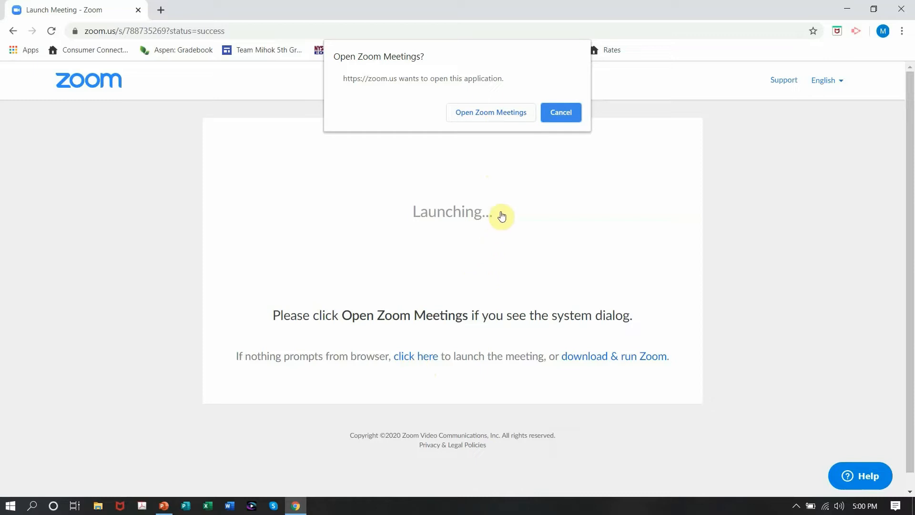
left_click(480, 114)
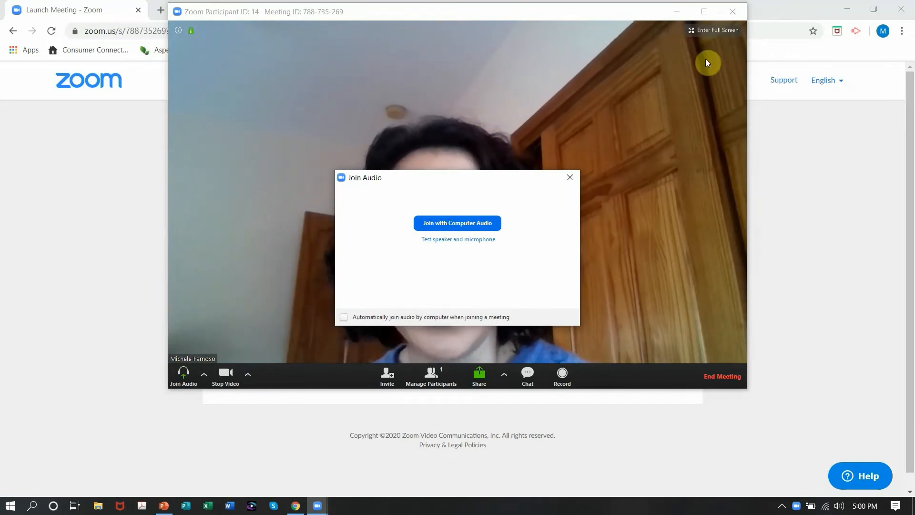
left_click(704, 11)
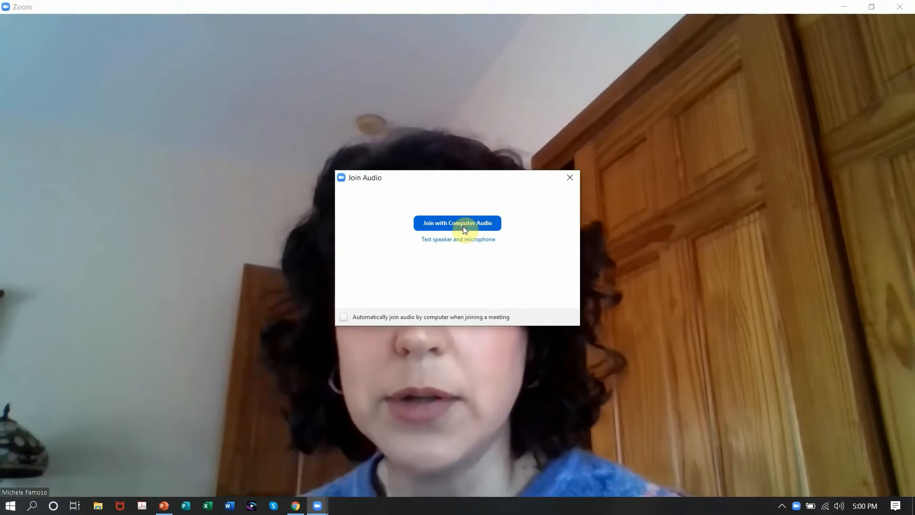
left_click(462, 226)
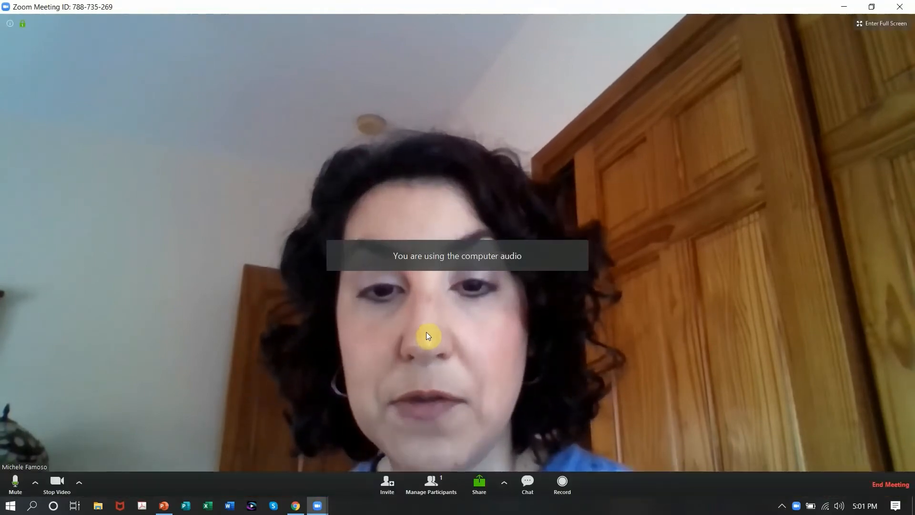